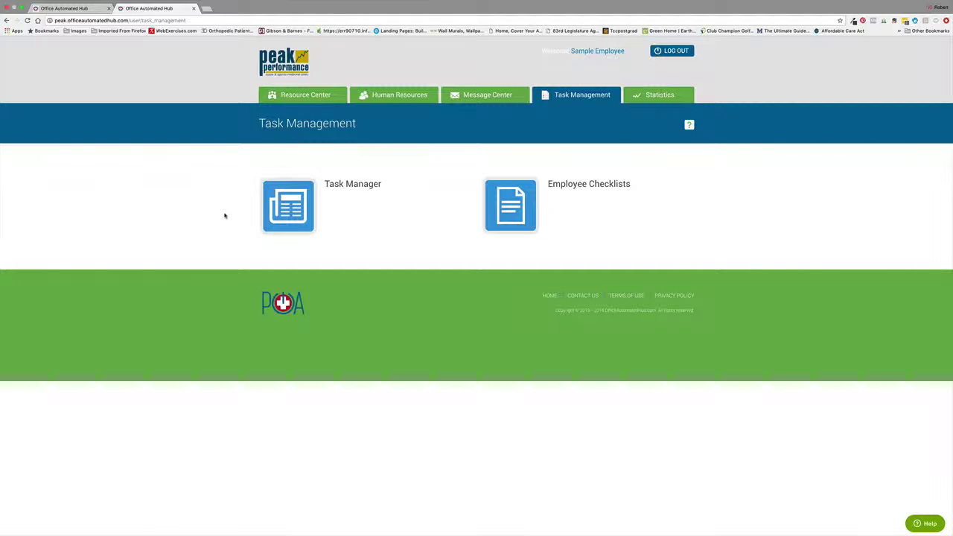
Open the Task Manager and check the choices for selecting a location
{"action": "left_click", "coordinate": [288, 212]}
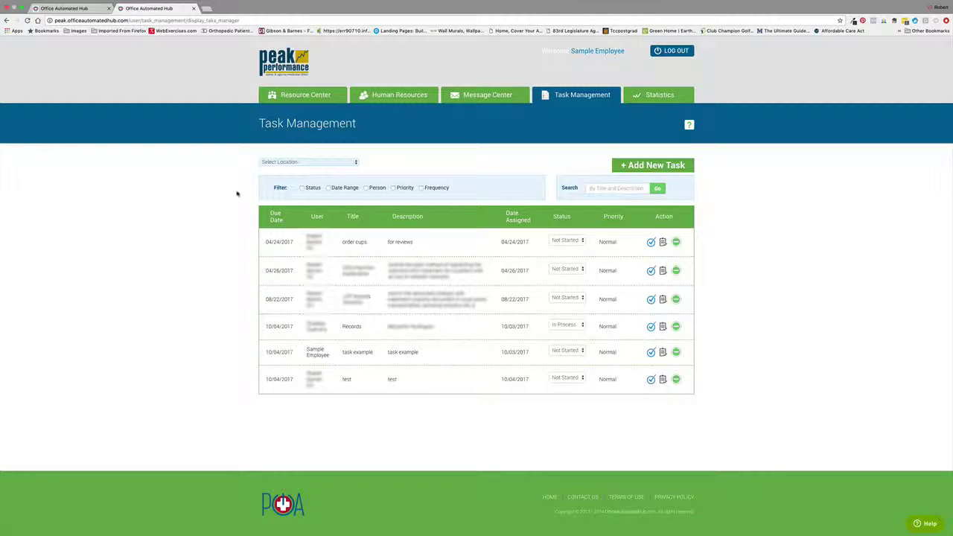
{"action": "left_click", "coordinate": [309, 163]}
{"action": "left_click", "coordinate": [404, 159]}
Examine the options of the Status, Date Range, Person, Priority and Frequency task filters
{"action": "left_click", "coordinate": [302, 187]}
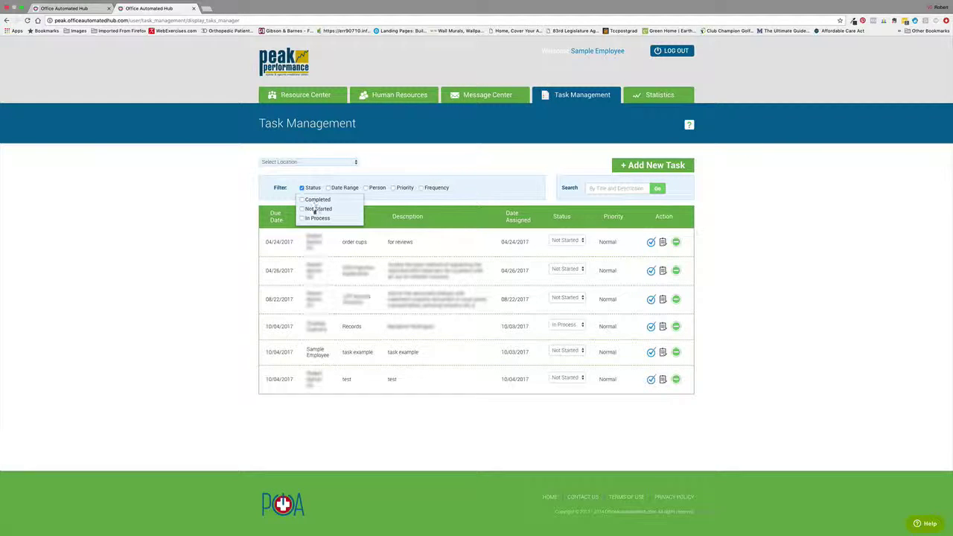
{"action": "left_click", "coordinate": [359, 175]}
{"action": "left_click", "coordinate": [340, 188]}
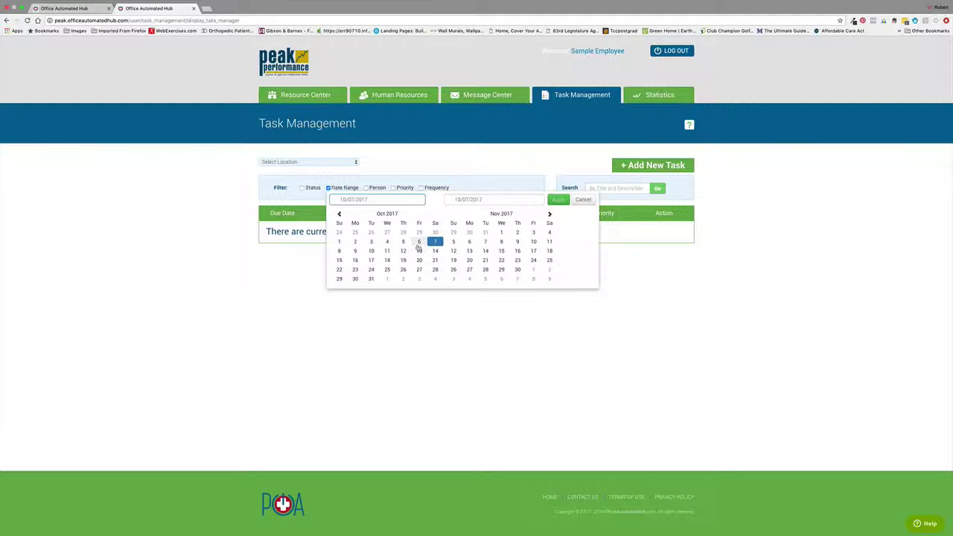
{"action": "left_click", "coordinate": [386, 178]}
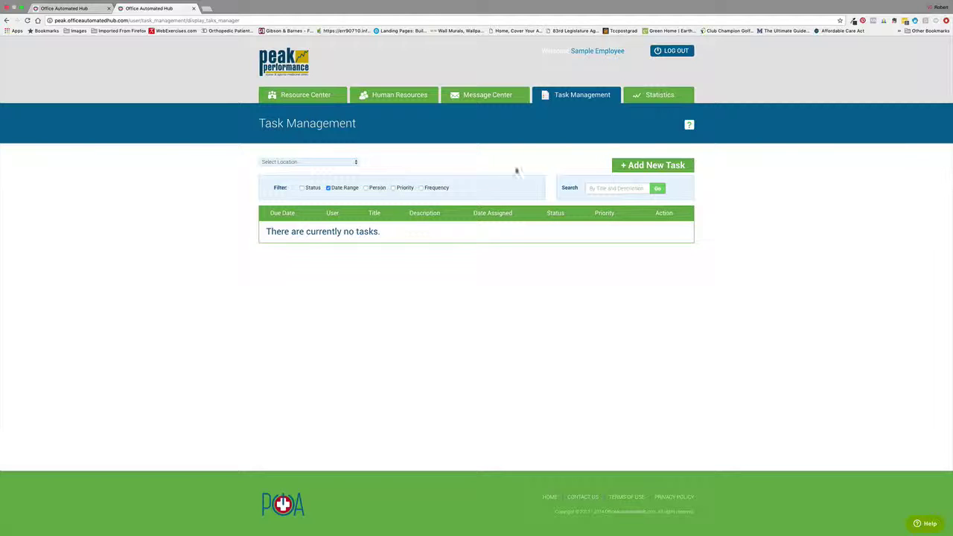
{"action": "left_click", "coordinate": [375, 188]}
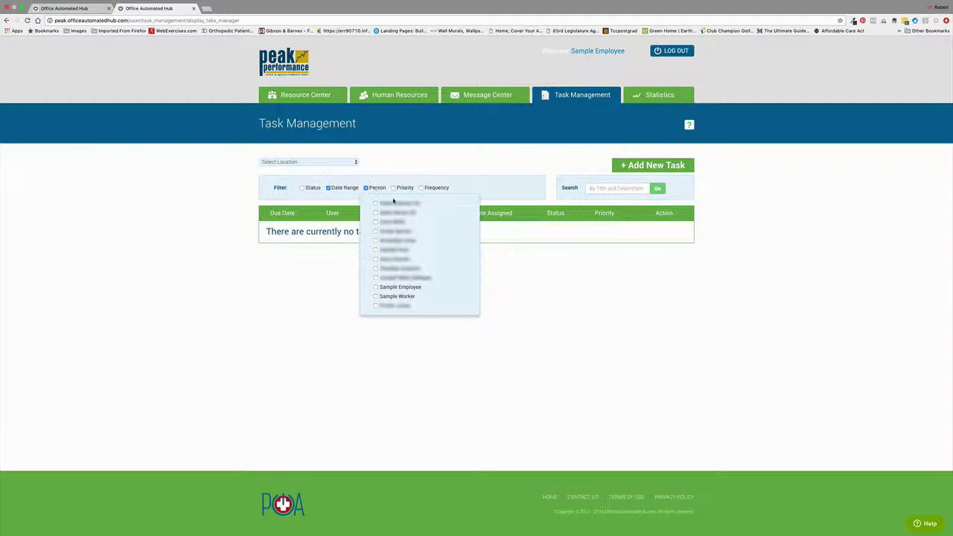
{"action": "left_click", "coordinate": [376, 296]}
{"action": "left_click", "coordinate": [400, 189]}
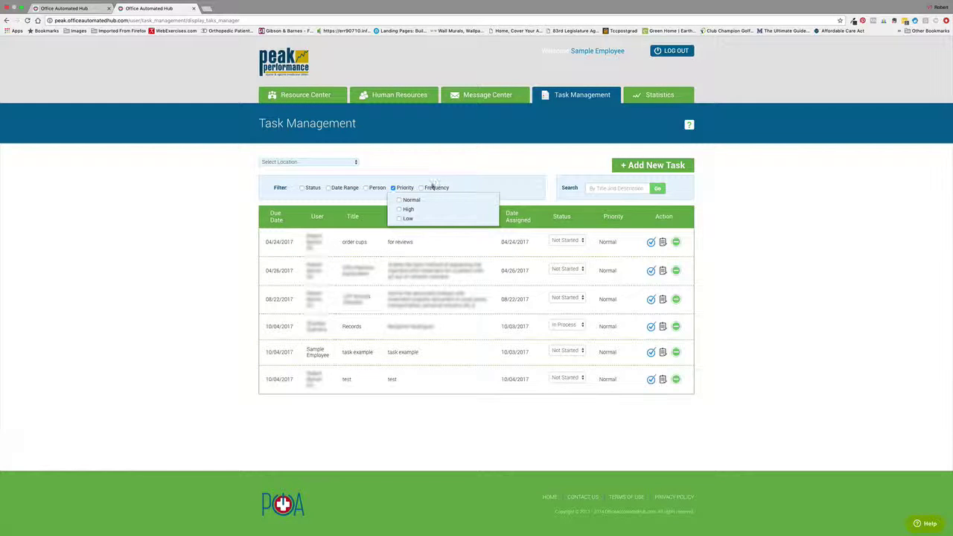
{"action": "left_click", "coordinate": [422, 188]}
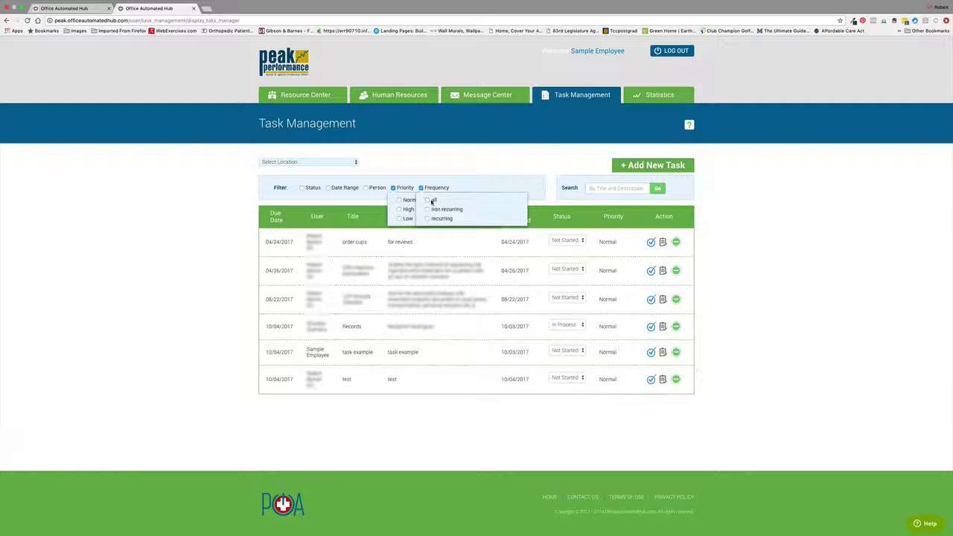
{"action": "left_click", "coordinate": [430, 160]}
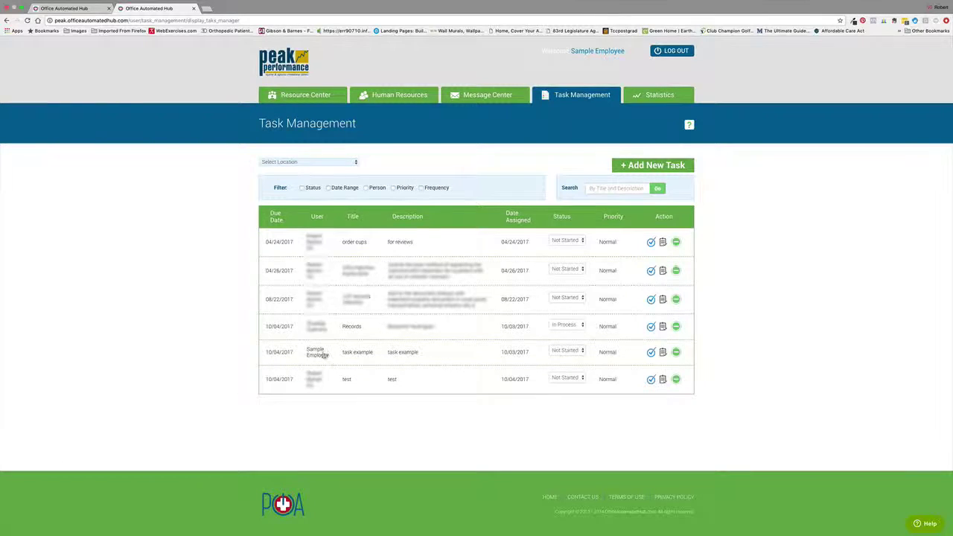
View the details and edit form of the "task example" task, leaving without saving
{"action": "left_click", "coordinate": [325, 356]}
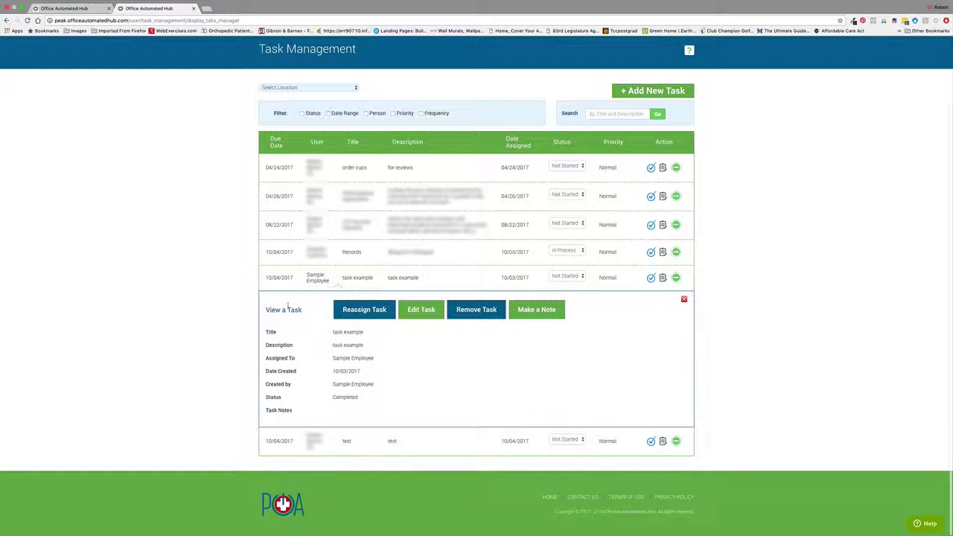
{"action": "left_click", "coordinate": [422, 310]}
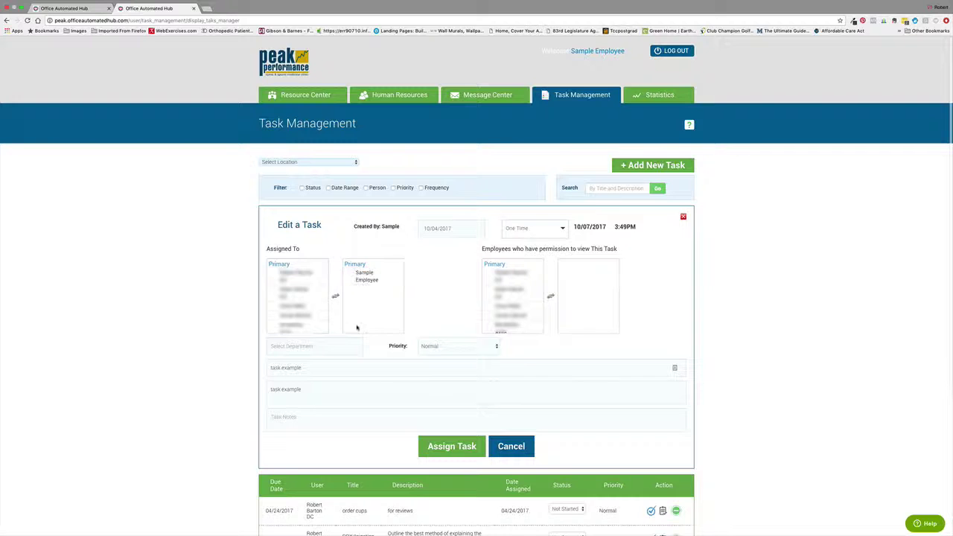
{"action": "left_click", "coordinate": [507, 451]}
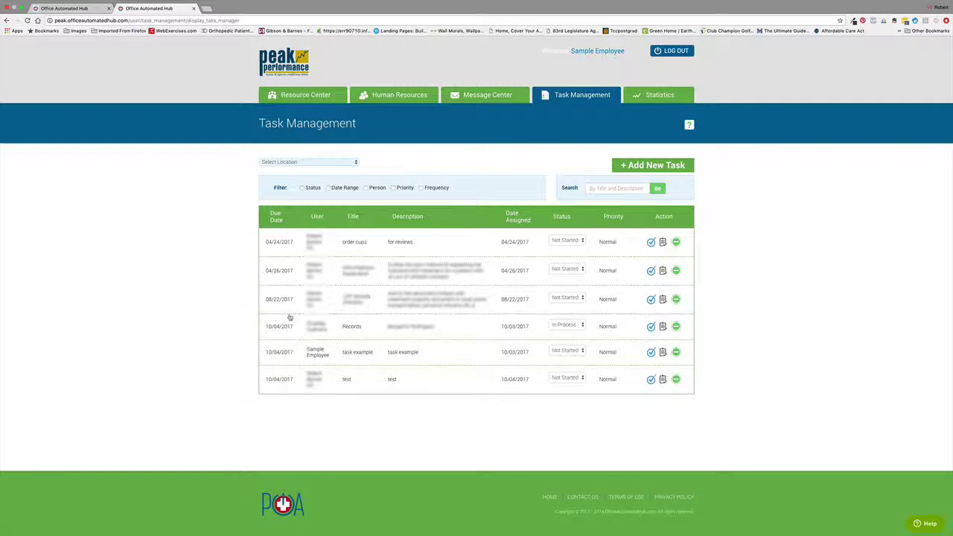
Reassign the "task example" task from Sample Employee to Sample Worker
{"action": "left_click", "coordinate": [355, 353]}
{"action": "scroll", "coordinate": [230, 378], "scroll_direction": "down", "scroll_amount": 2}
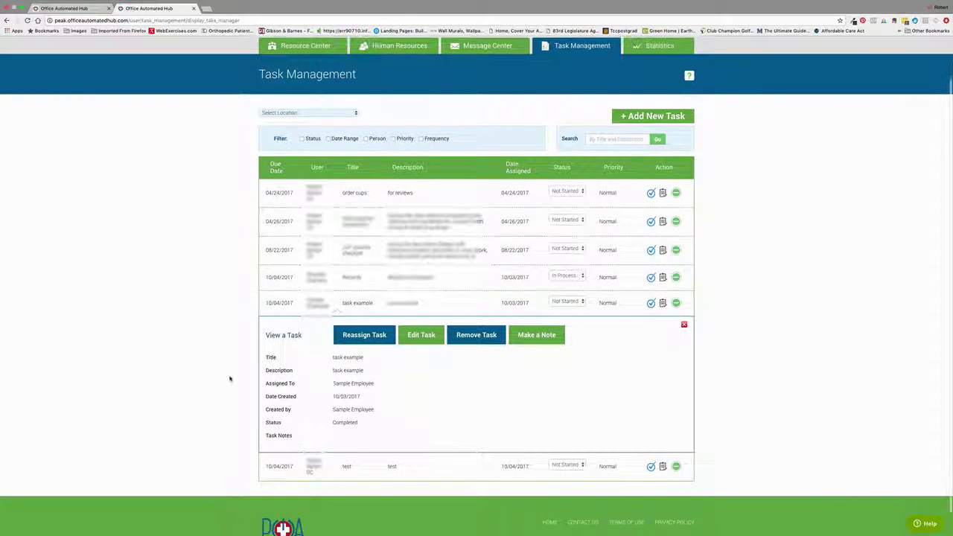
{"action": "left_click", "coordinate": [360, 338]}
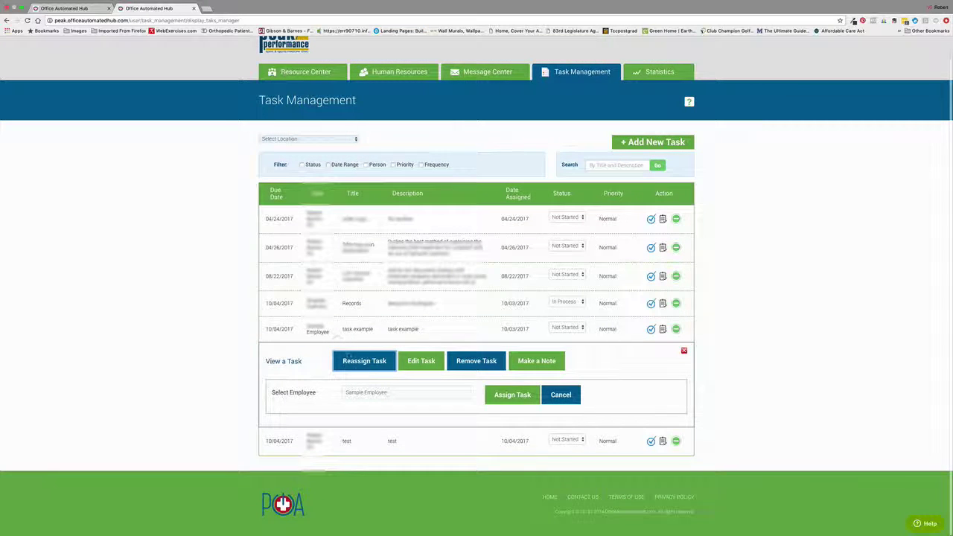
{"action": "left_click", "coordinate": [427, 393]}
{"action": "scroll", "coordinate": [426, 393], "scroll_direction": "down", "scroll_amount": 1}
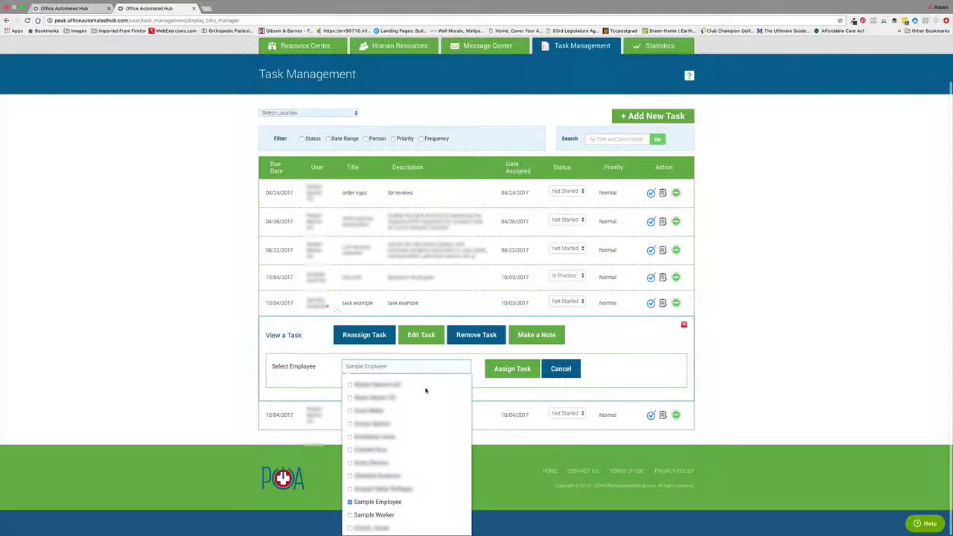
{"action": "left_click", "coordinate": [350, 516]}
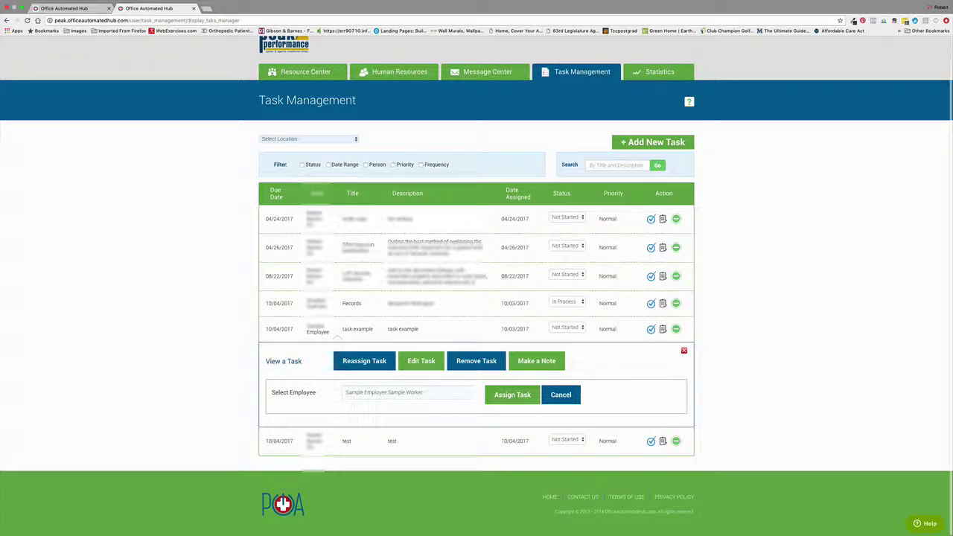
{"action": "left_click", "coordinate": [372, 396]}
{"action": "left_click", "coordinate": [350, 502]}
{"action": "left_click", "coordinate": [513, 396]}
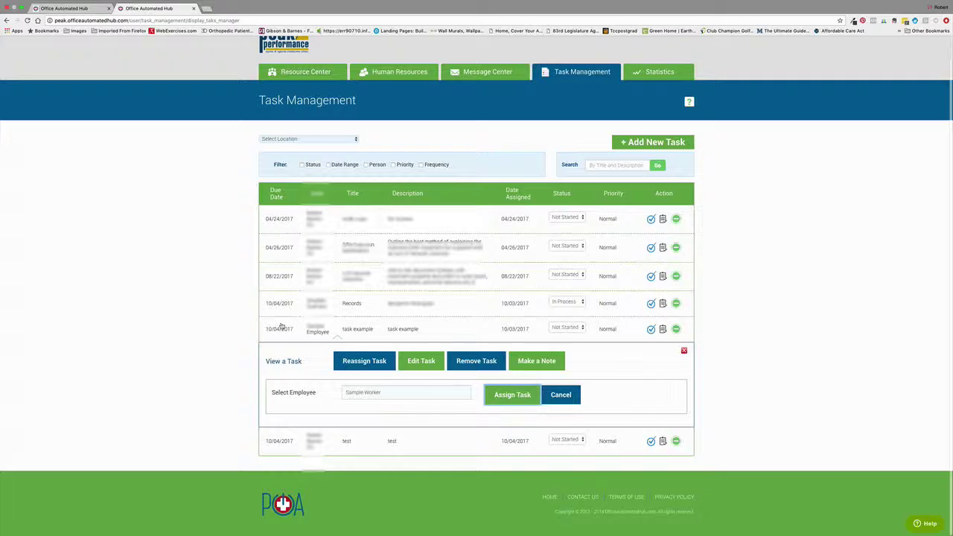
{"action": "scroll", "coordinate": [210, 335], "scroll_direction": "down", "scroll_amount": 3}
{"action": "scroll", "coordinate": [211, 335], "scroll_direction": "up", "scroll_amount": 3}
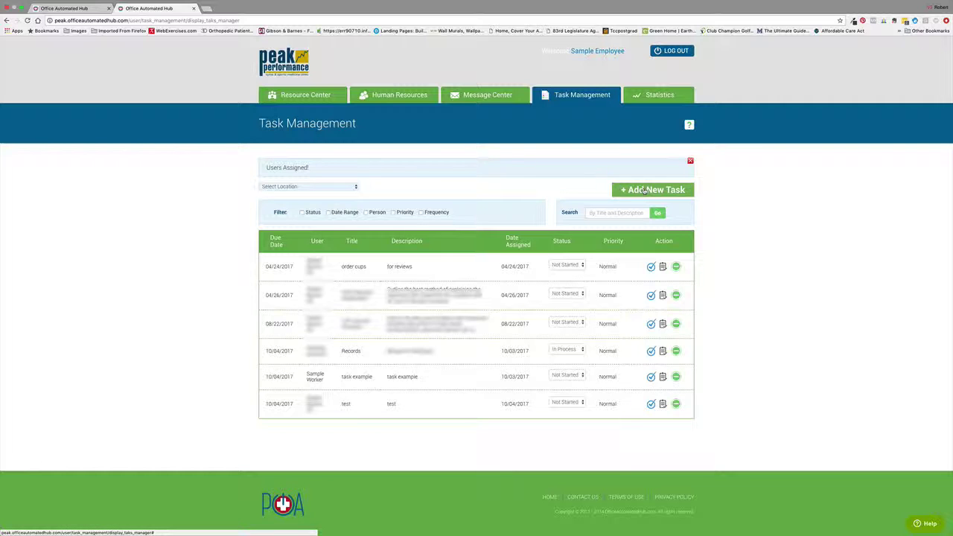
Start a new One Time task due 10/9/2017 with Sample Employee as its assignee
{"action": "left_click", "coordinate": [645, 190]}
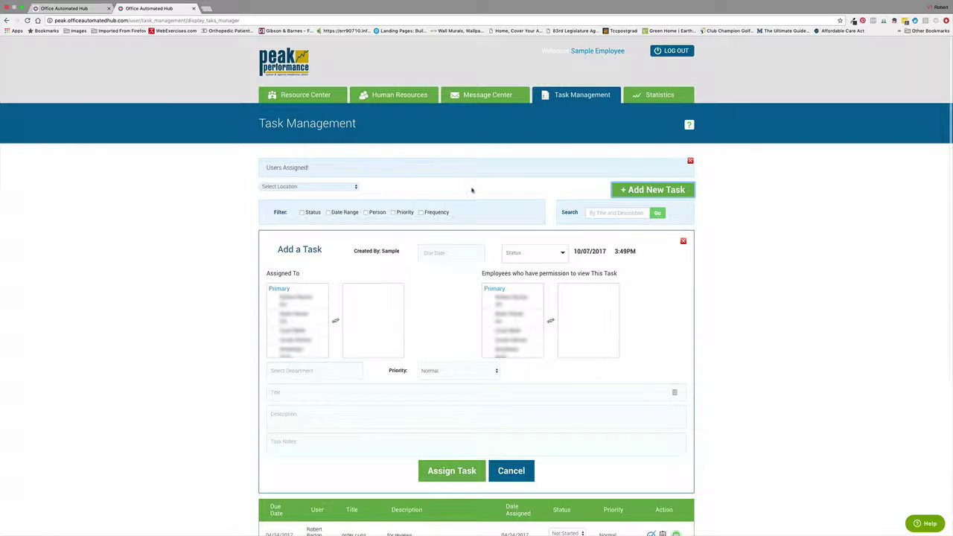
{"action": "left_click", "coordinate": [440, 252]}
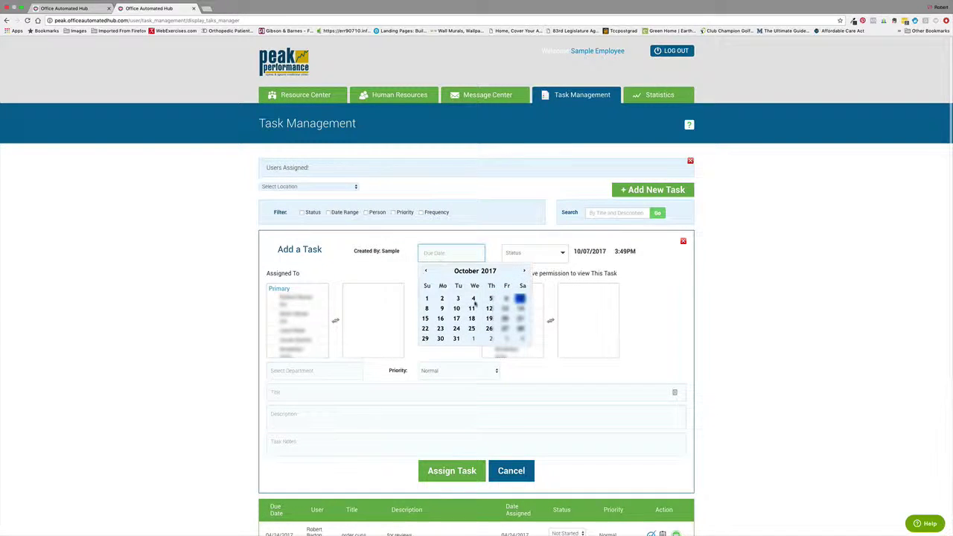
{"action": "left_click", "coordinate": [440, 309]}
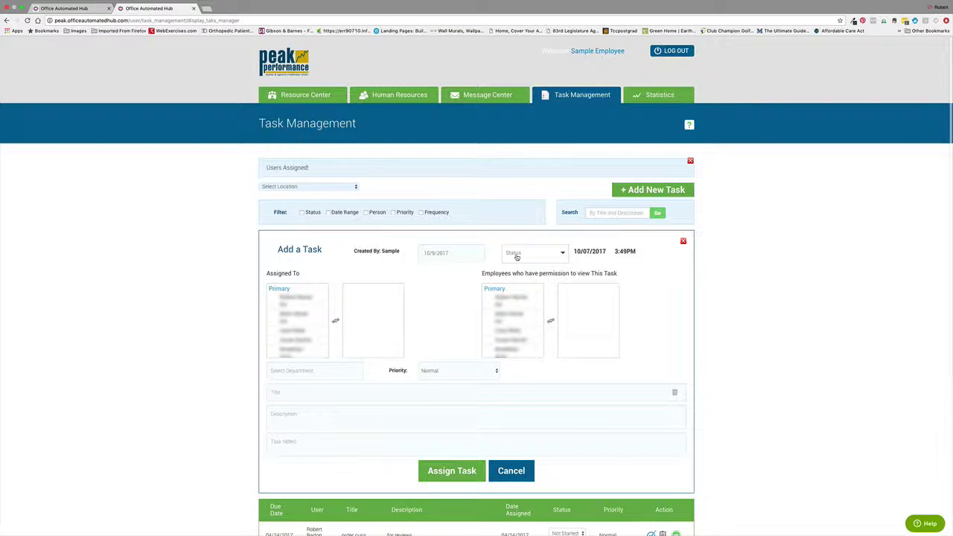
{"action": "left_click", "coordinate": [512, 253]}
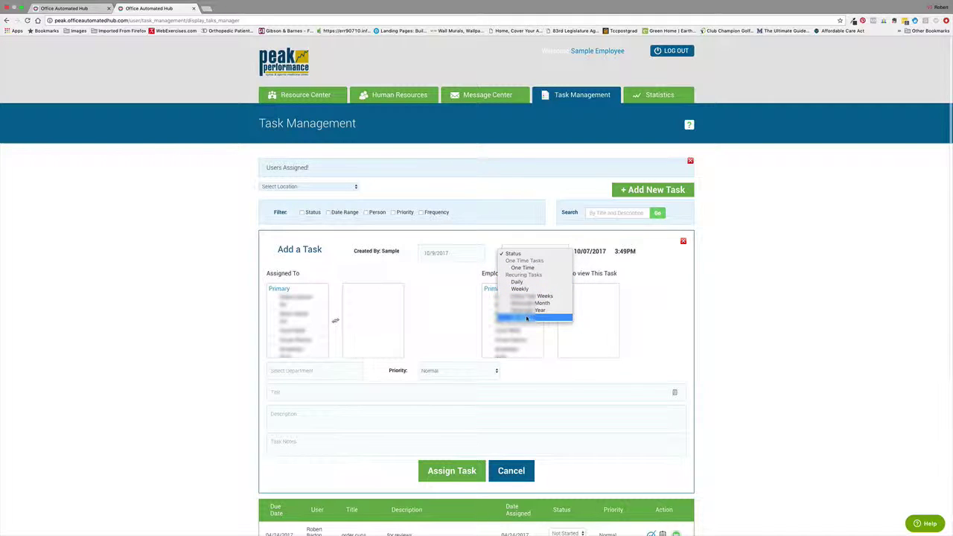
{"action": "left_click", "coordinate": [526, 269]}
{"action": "left_click", "coordinate": [294, 326]}
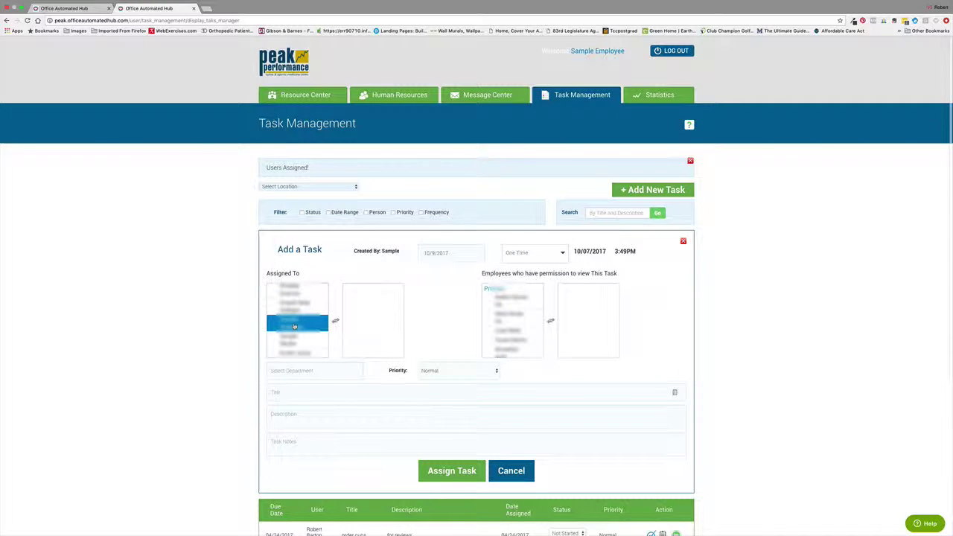
{"action": "double_click", "coordinate": [294, 327]}
Examine the new task's employee viewing-permission lists and its priority options
{"action": "left_click", "coordinate": [489, 314]}
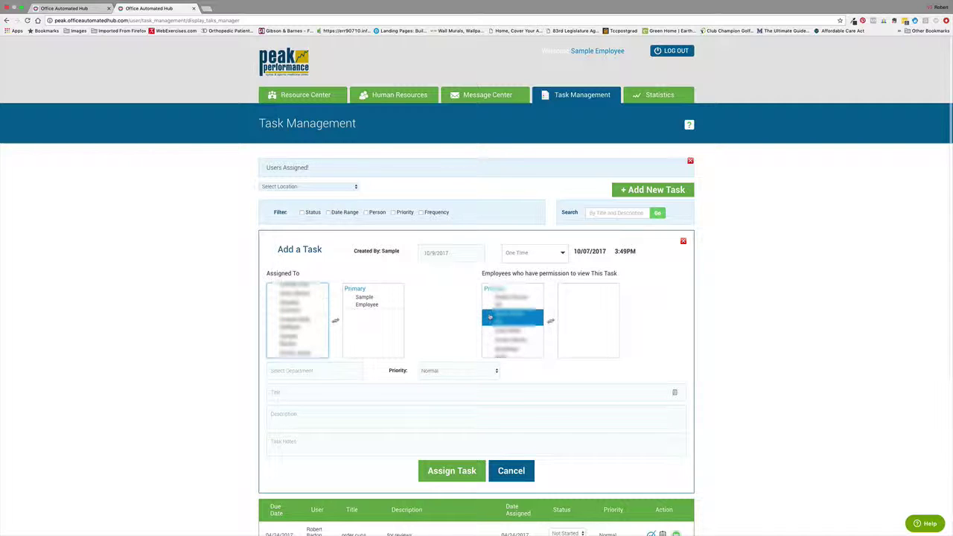
{"action": "scroll", "coordinate": [490, 315], "scroll_direction": "down", "scroll_amount": 1}
{"action": "scroll", "coordinate": [489, 316], "scroll_direction": "down", "scroll_amount": 2}
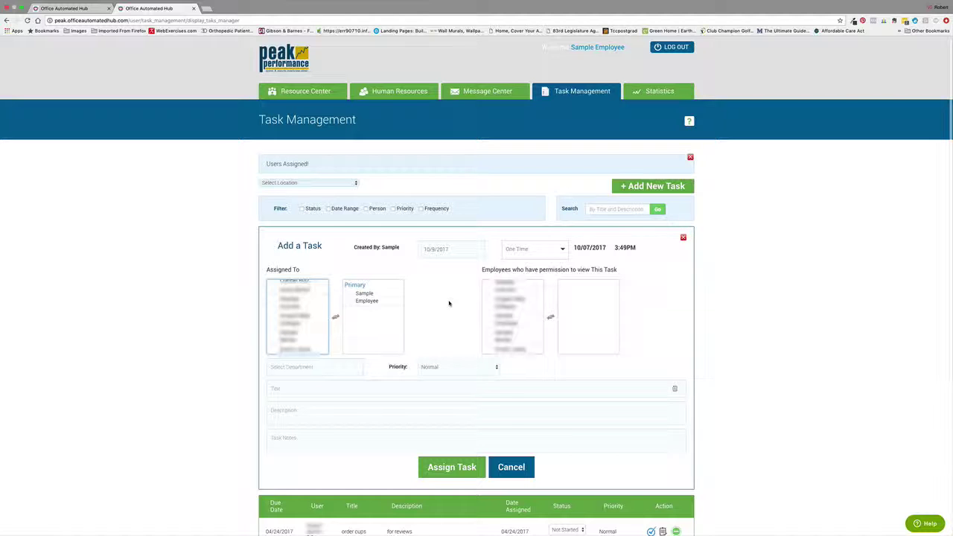
{"action": "left_click", "coordinate": [513, 301]}
{"action": "left_click", "coordinate": [599, 318]}
{"action": "left_click", "coordinate": [517, 302]}
{"action": "left_click", "coordinate": [579, 326]}
{"action": "left_click", "coordinate": [442, 369]}
{"action": "left_click", "coordinate": [446, 370]}
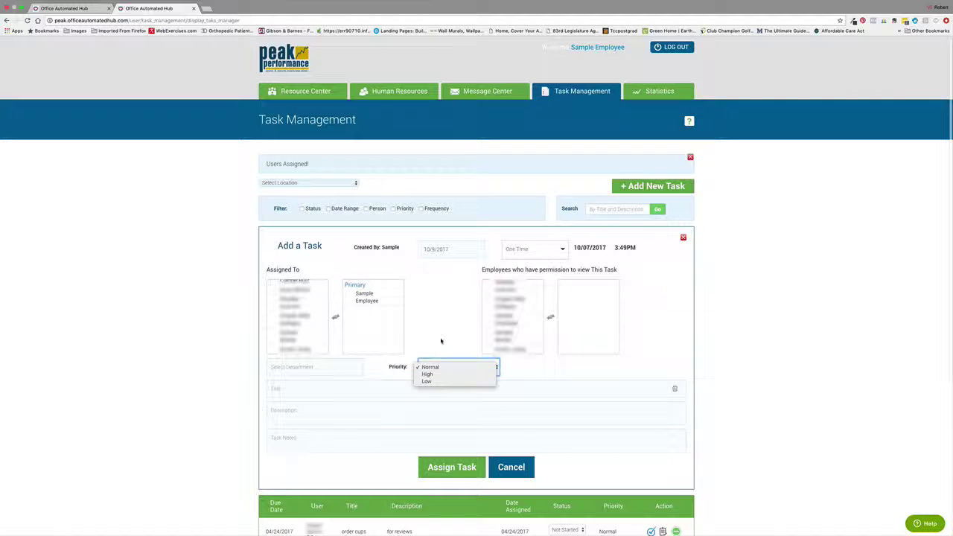
{"action": "left_click", "coordinate": [441, 341]}
Title the new task "test test", describe it as "test test test" and assign it
{"action": "left_click", "coordinate": [283, 392]}
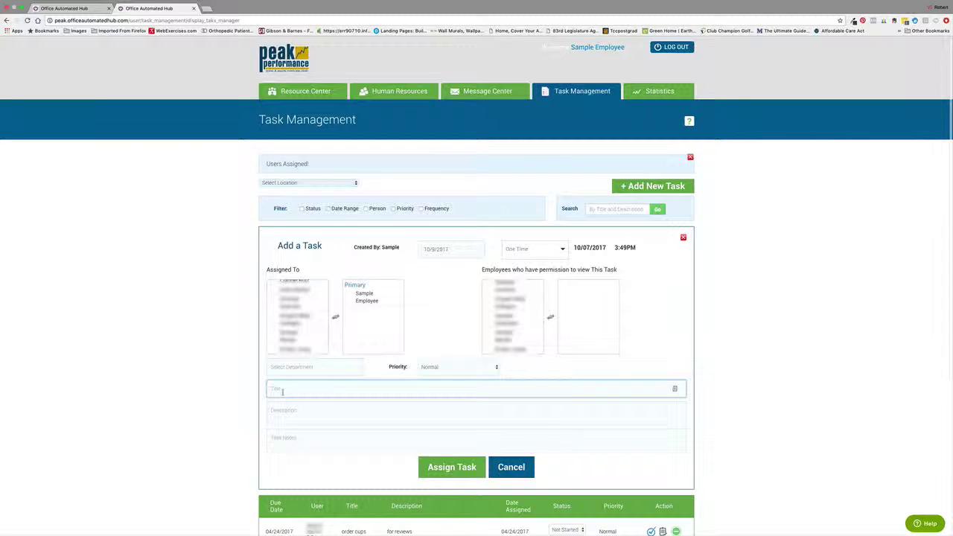
{"action": "type", "text": "test test"}
{"action": "left_click", "coordinate": [297, 419]}
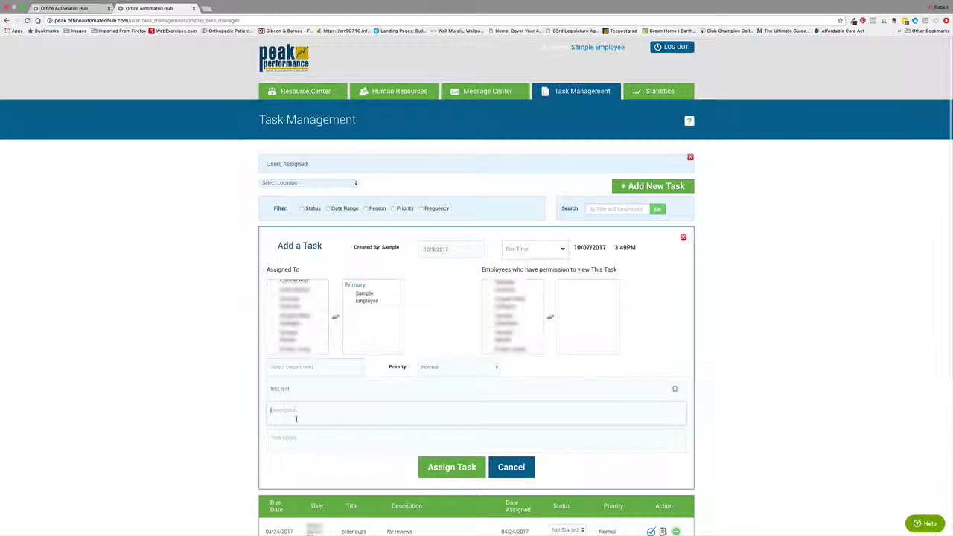
{"action": "type", "text": "test test test"}
{"action": "left_click", "coordinate": [452, 468]}
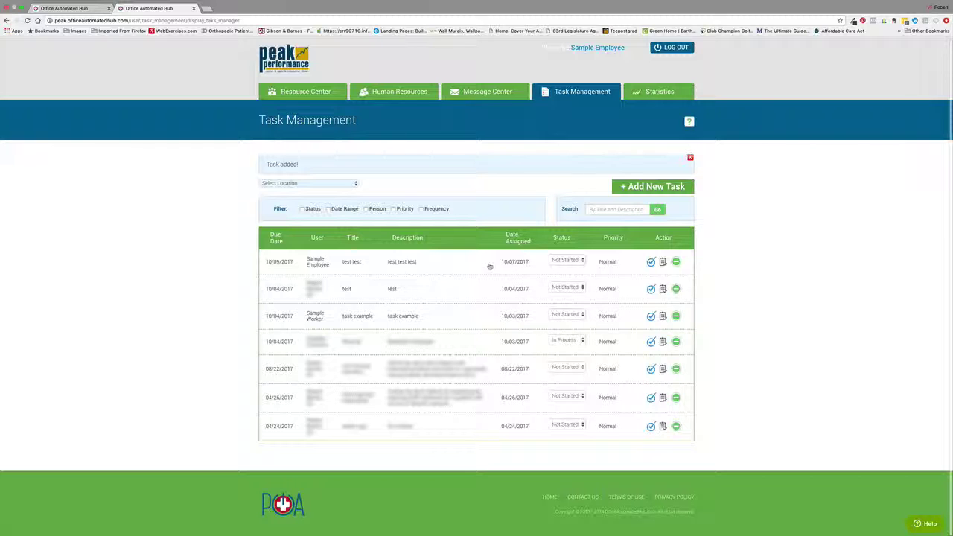
Set the "test test" task's status to In Process, and mark the task as completed
{"action": "left_click", "coordinate": [575, 263]}
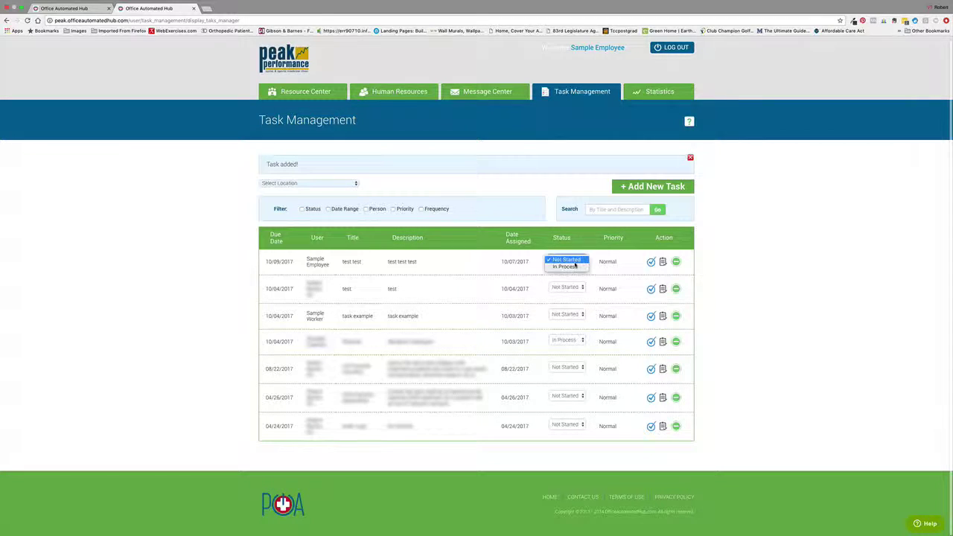
{"action": "left_click", "coordinate": [567, 270]}
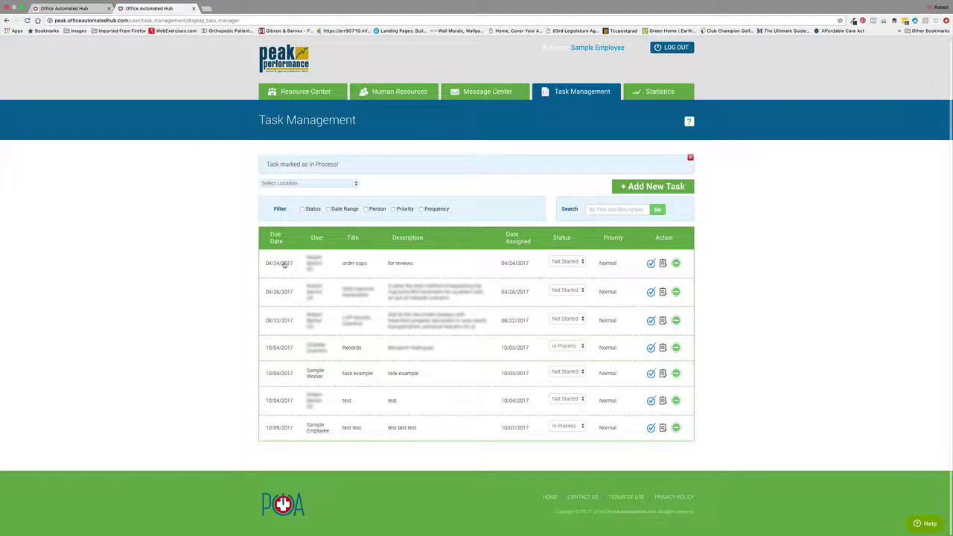
{"action": "left_click", "coordinate": [662, 429]}
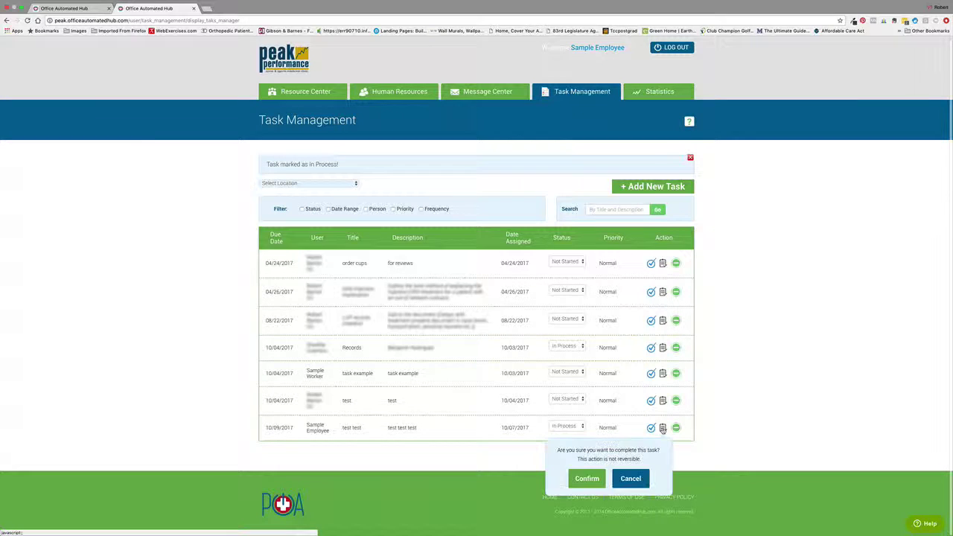
{"action": "left_click", "coordinate": [587, 479]}
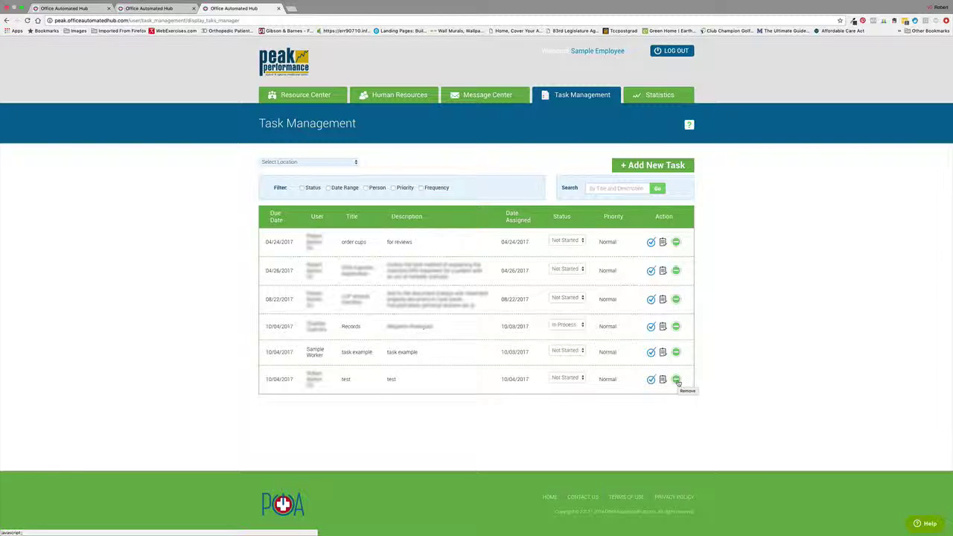
Remove the "test" and "task example" tasks from the task list, confirming each removal
{"action": "left_click", "coordinate": [677, 380]}
{"action": "left_click", "coordinate": [600, 430]}
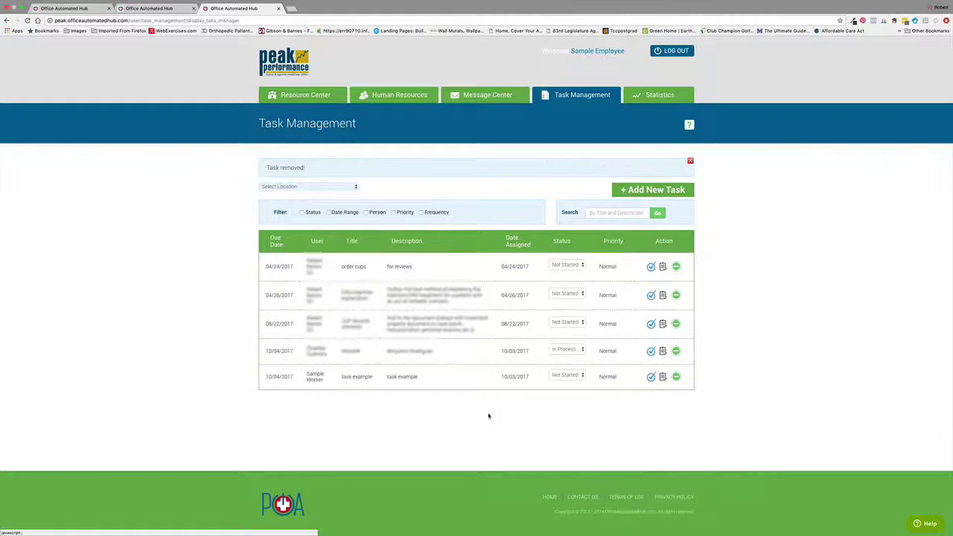
{"action": "left_click", "coordinate": [678, 379]}
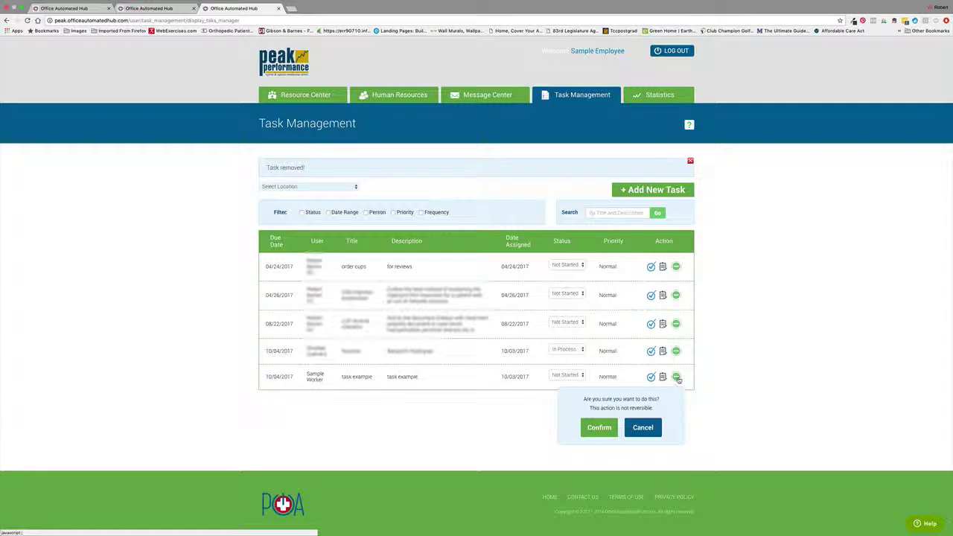
{"action": "left_click", "coordinate": [600, 429]}
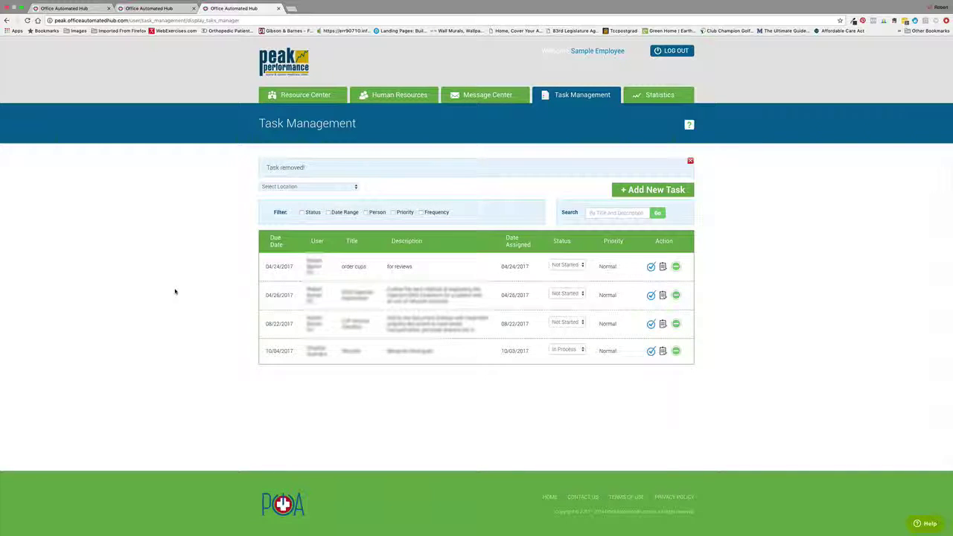